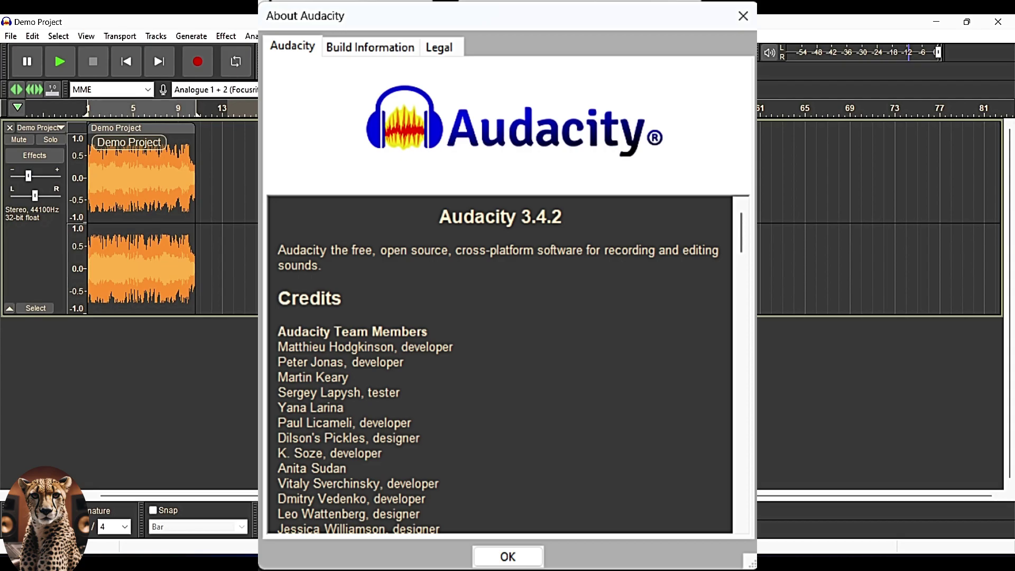
# - Check the installed Audacity version in the program information and close it
pyautogui.press('Return')
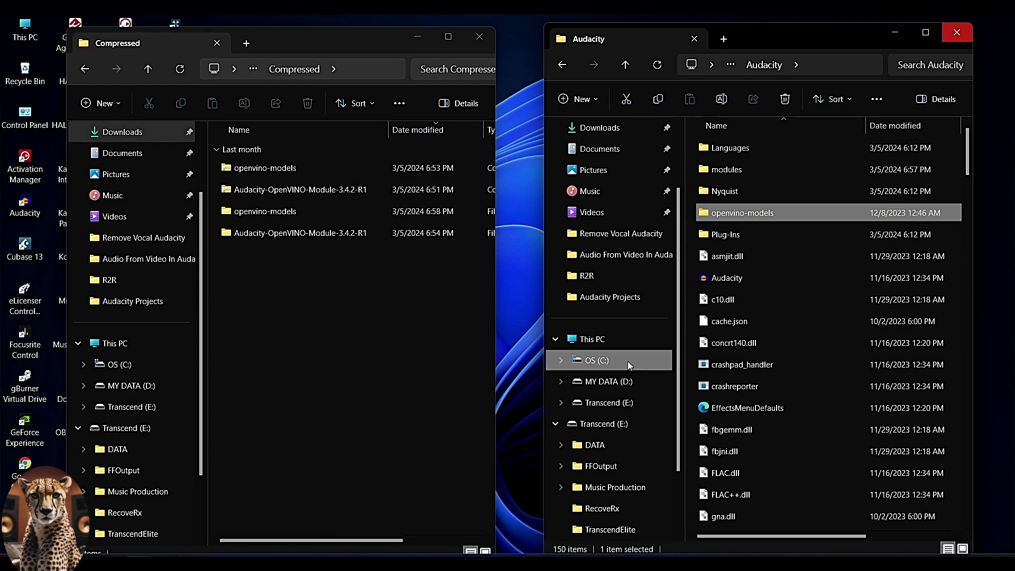
# - Try to move the inner openvino-models folder into the Audacity program folder, then dismiss the file replacement
pyautogui.doubleClick(254, 211)
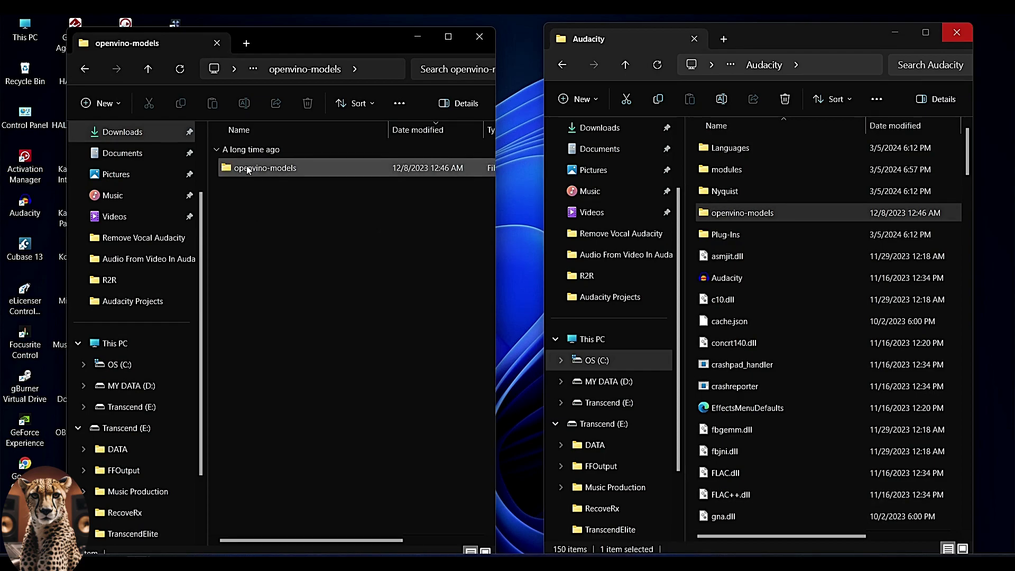
pyautogui.moveTo(247, 169); pyautogui.dragTo(800, 291)
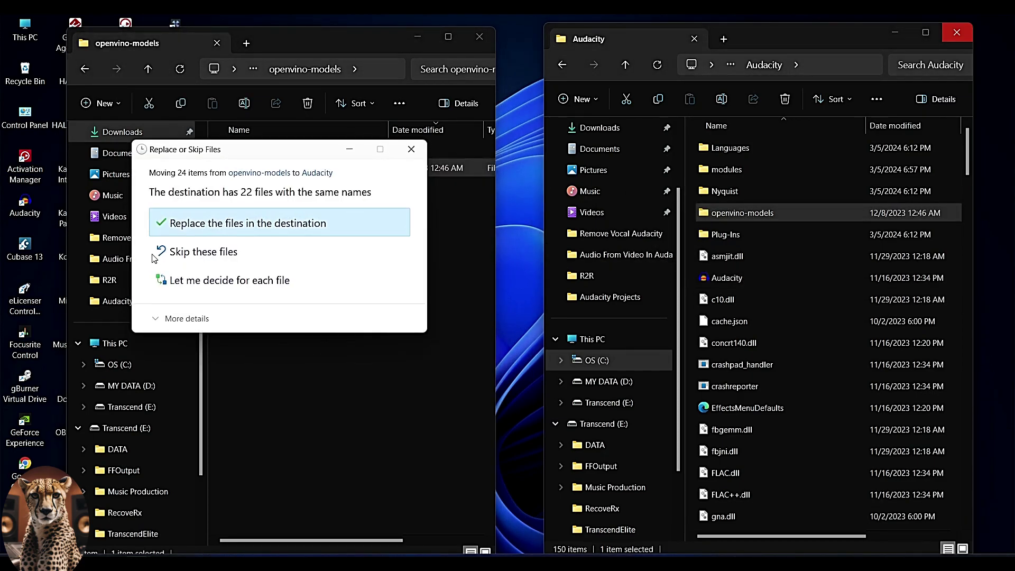
pyautogui.click(422, 151)
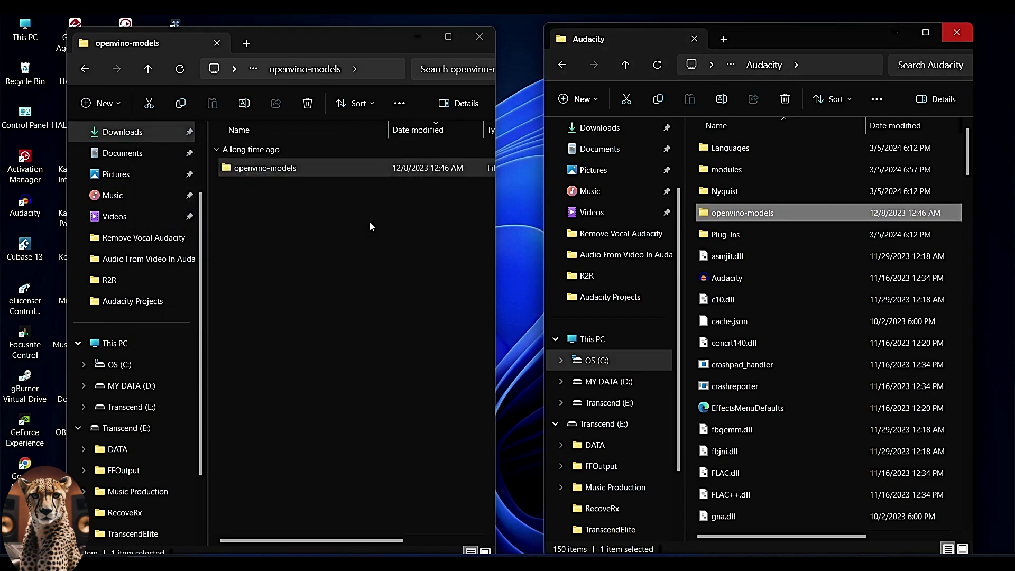
# - Return to the Compressed folder and open the extracted Audacity-OpenVINO-Module-3.4.2-R1 folder
pyautogui.click(148, 68)
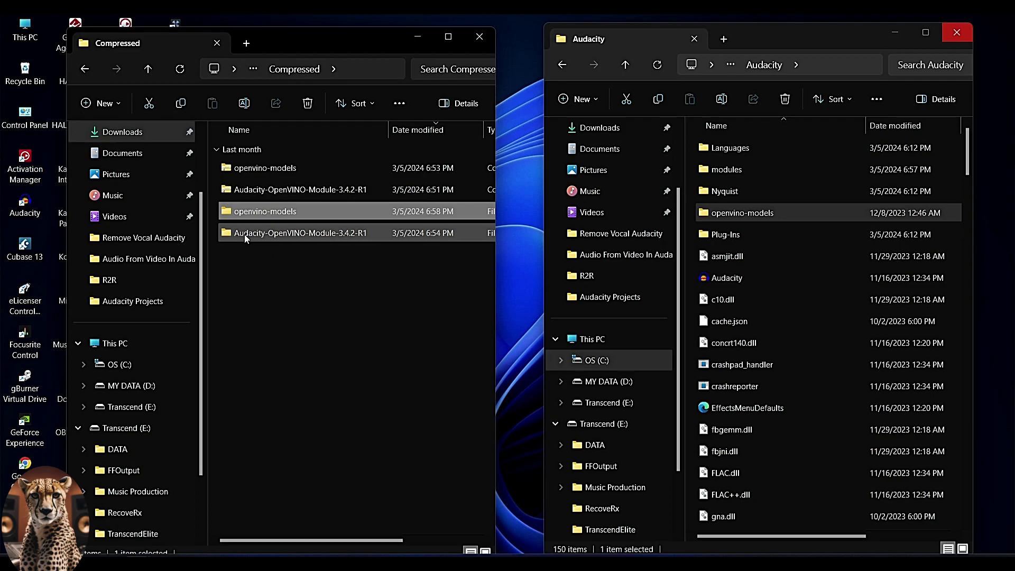
pyautogui.doubleClick(244, 234)
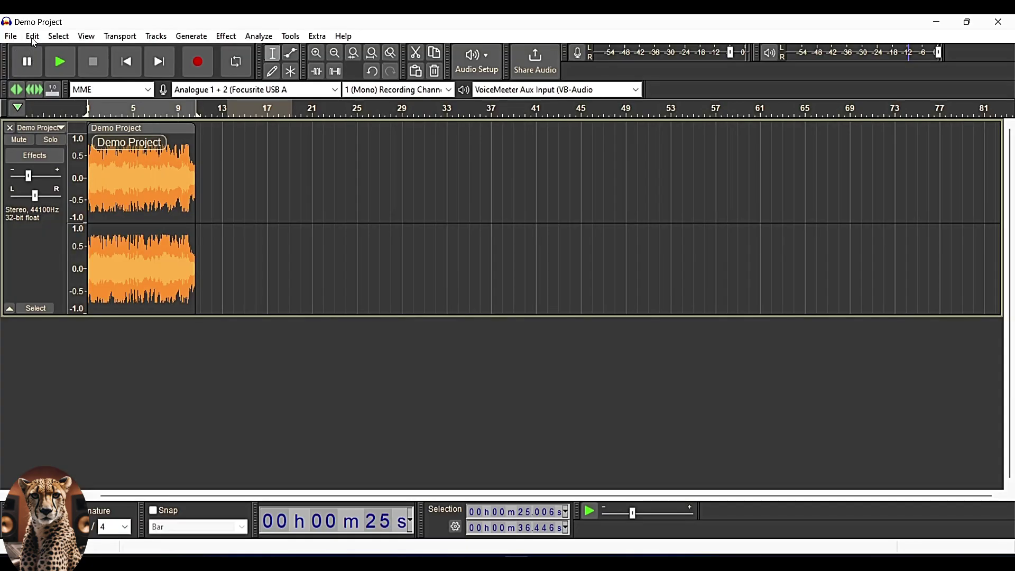
# - Check that mod-openvino is set to Enabled in Audacity's module preferences and accept the preferences
pyautogui.click(32, 40)
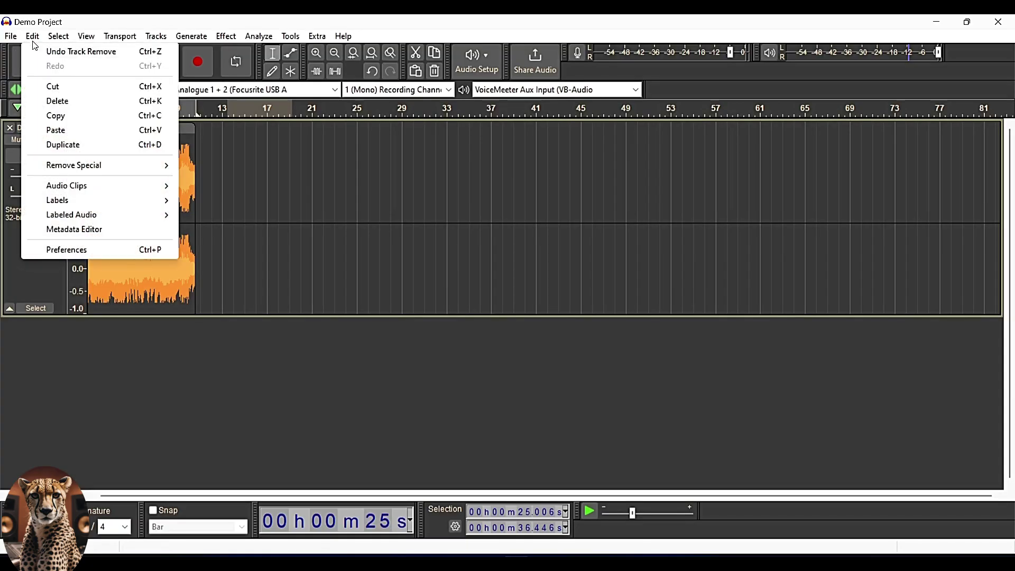
pyautogui.click(69, 251)
pyautogui.click(302, 352)
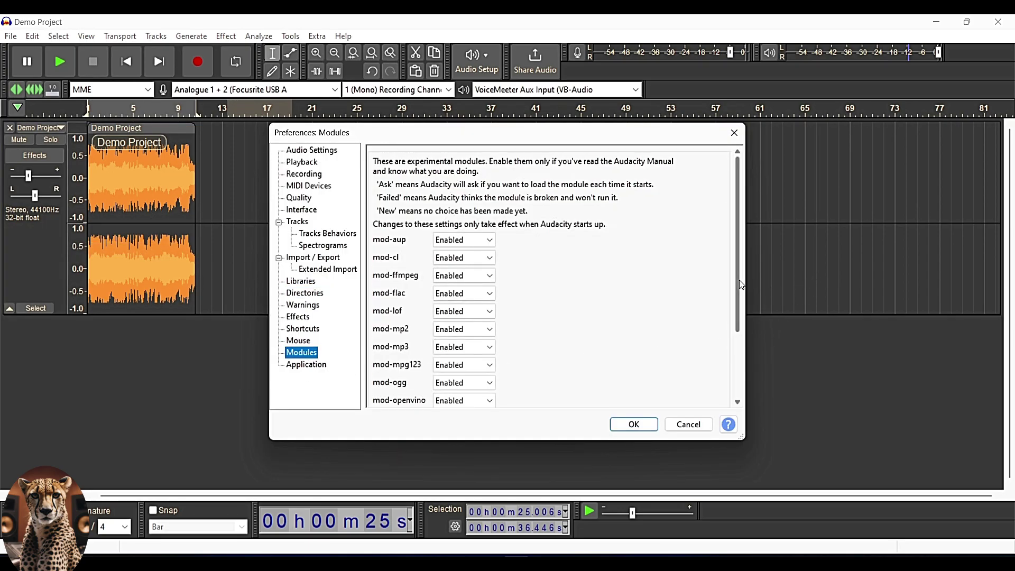
pyautogui.scroll(-3, 739, 280)
pyautogui.click(474, 307)
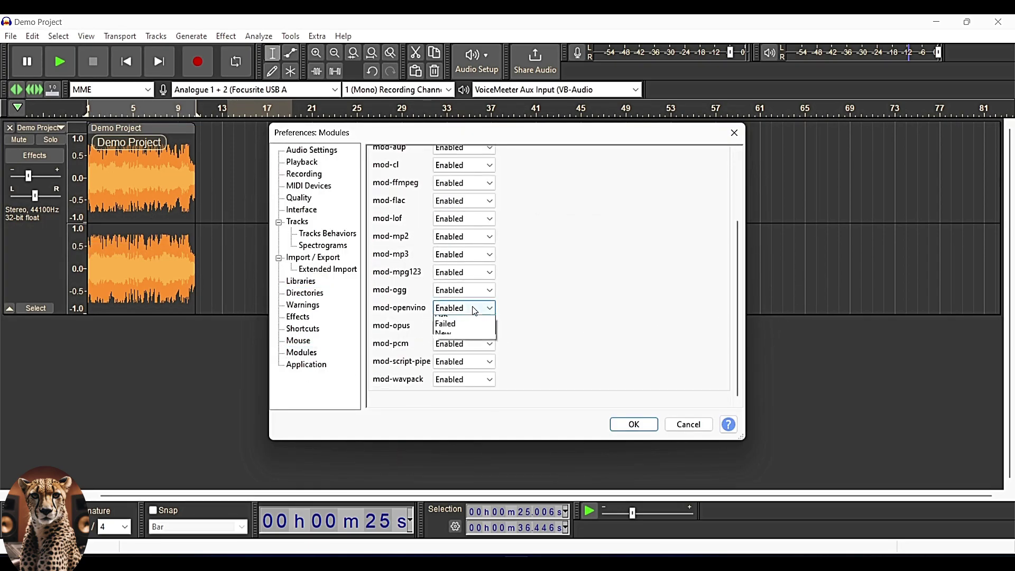
pyautogui.click(553, 321)
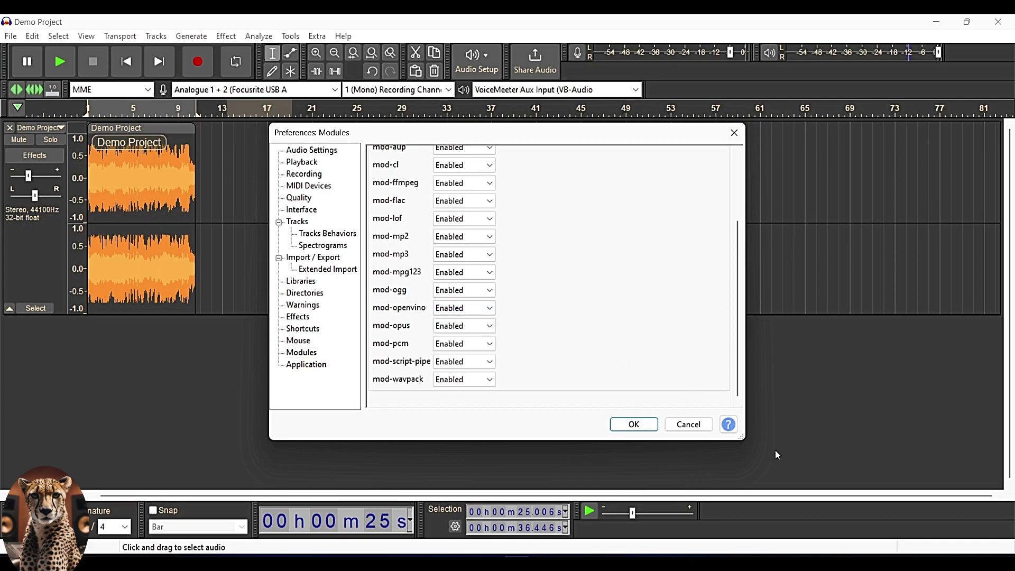
pyautogui.click(641, 426)
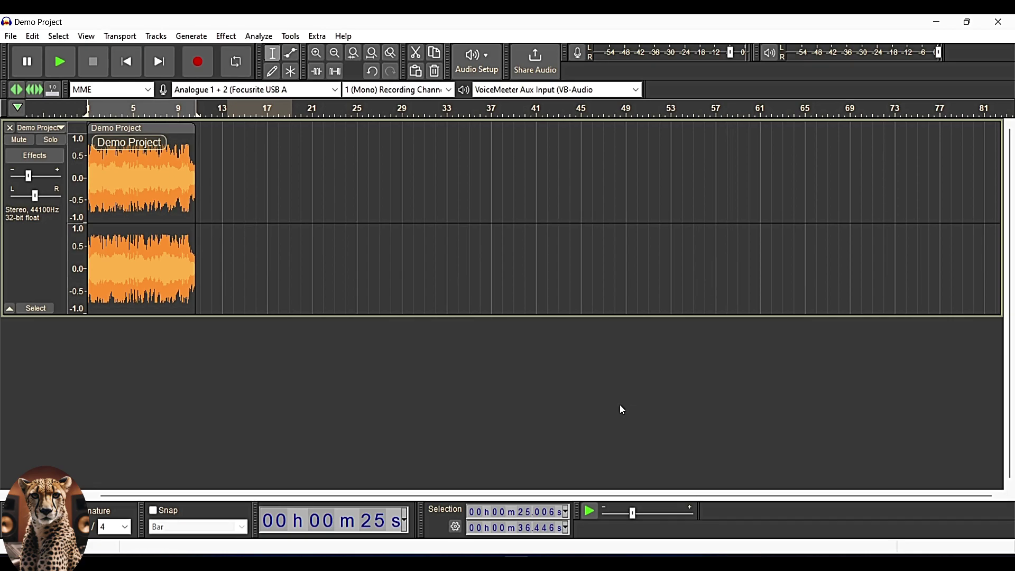
# - Select the whole Demo Project track and apply OpenVINO Music Separation in (2 Stem) Instrumental, Vocals mode on the CPU
pyautogui.click(31, 308)
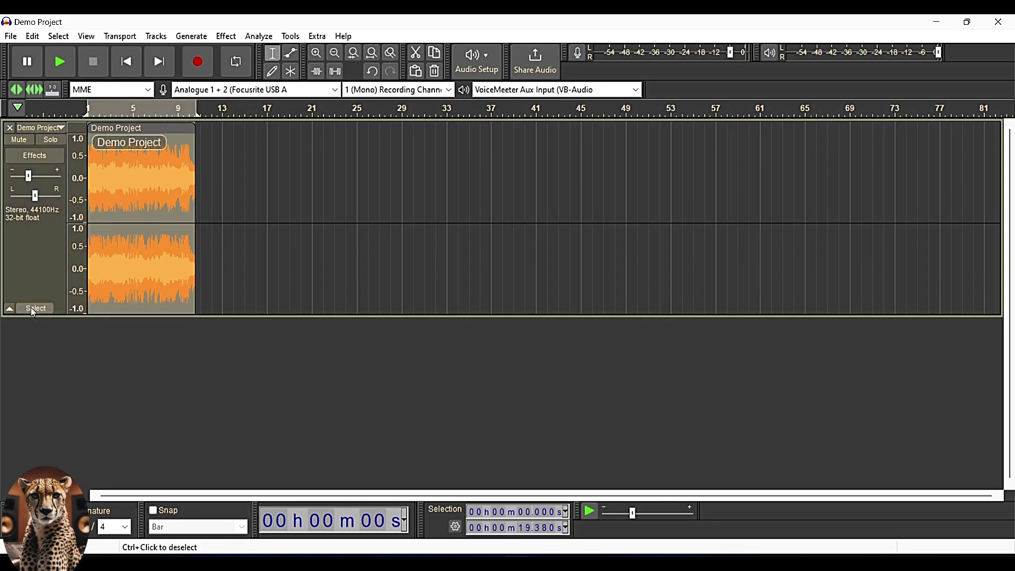
pyautogui.click(228, 41)
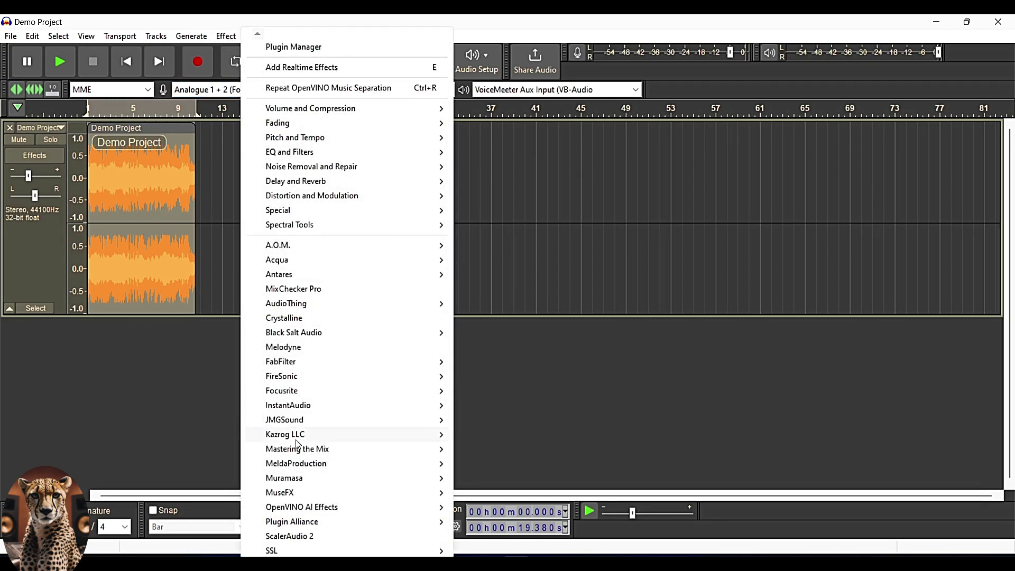
pyautogui.moveTo(306, 509)
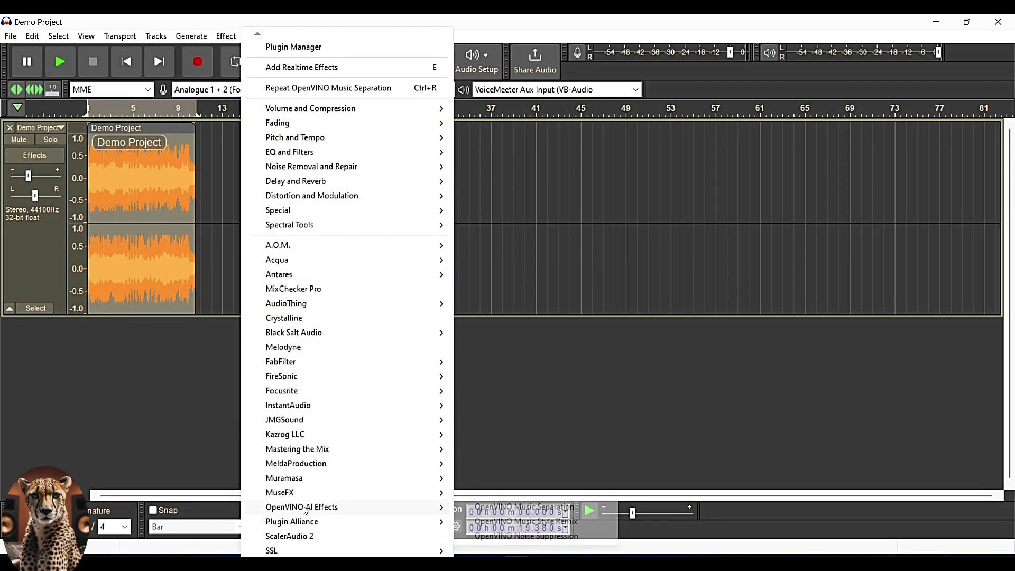
pyautogui.click(567, 509)
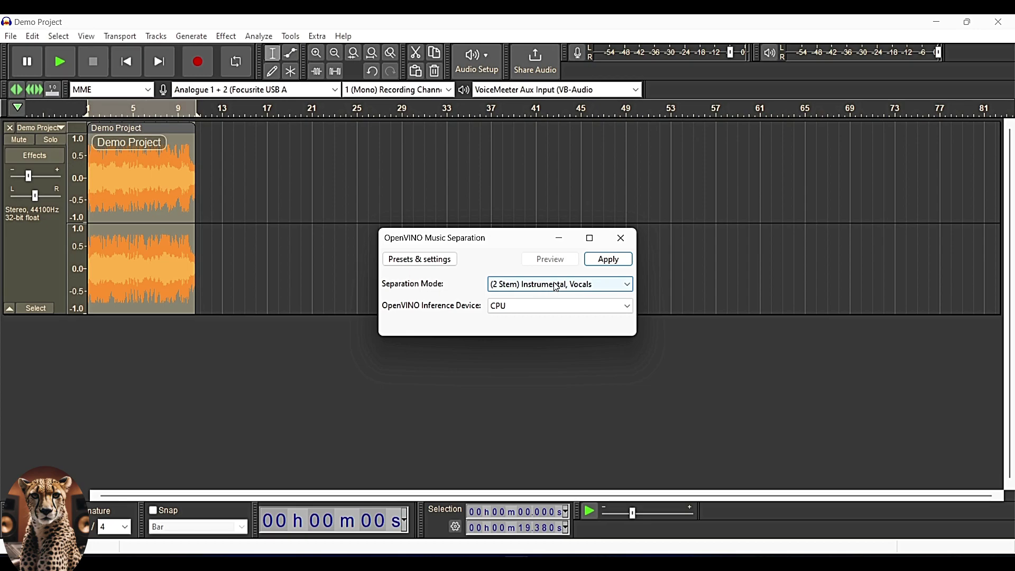
pyautogui.click(608, 260)
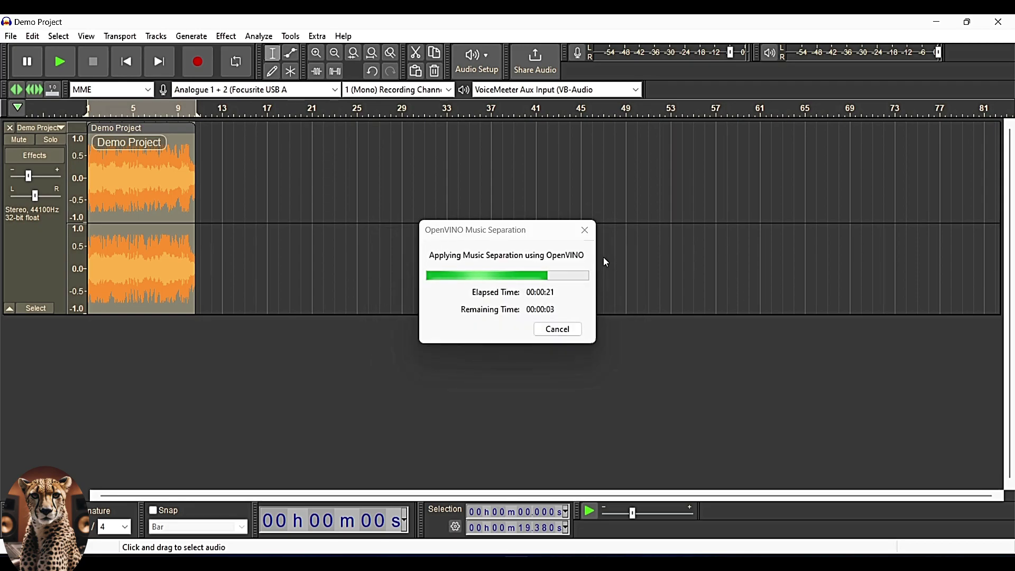
# - Play the original Demo Project track soloed, then release its solo and stop playback
pyautogui.click(51, 140)
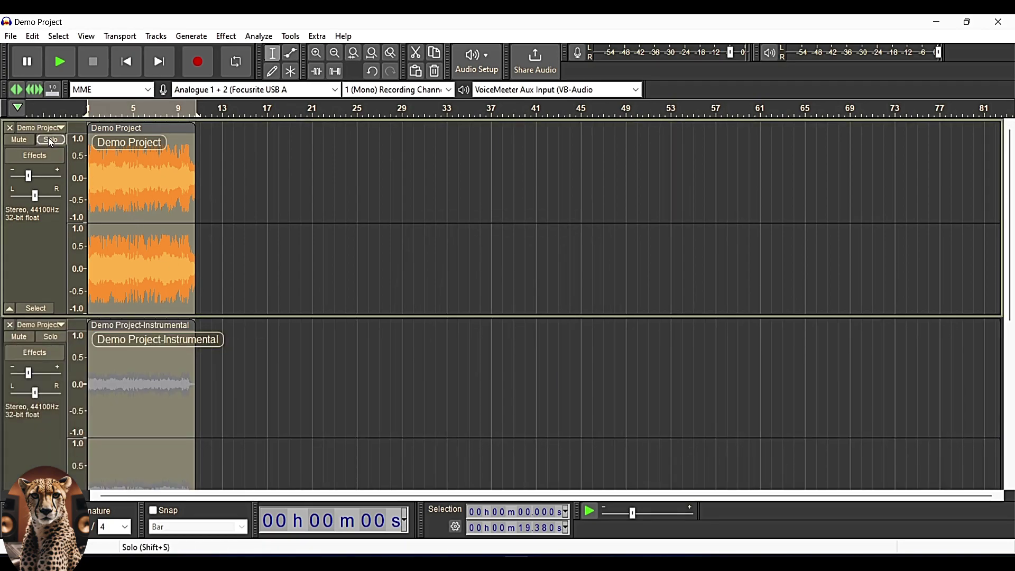
pyautogui.press('space')
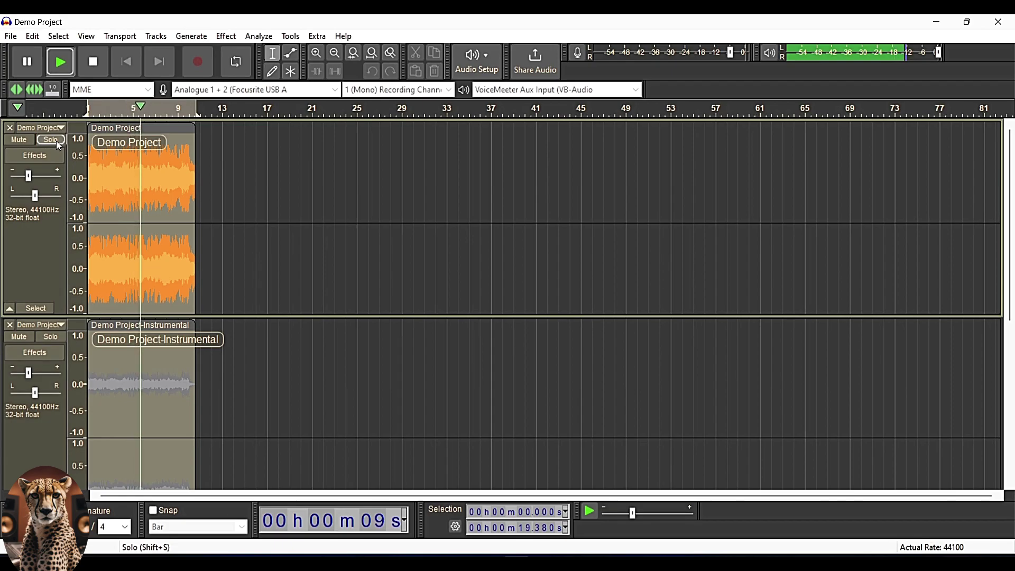
pyautogui.click(56, 140)
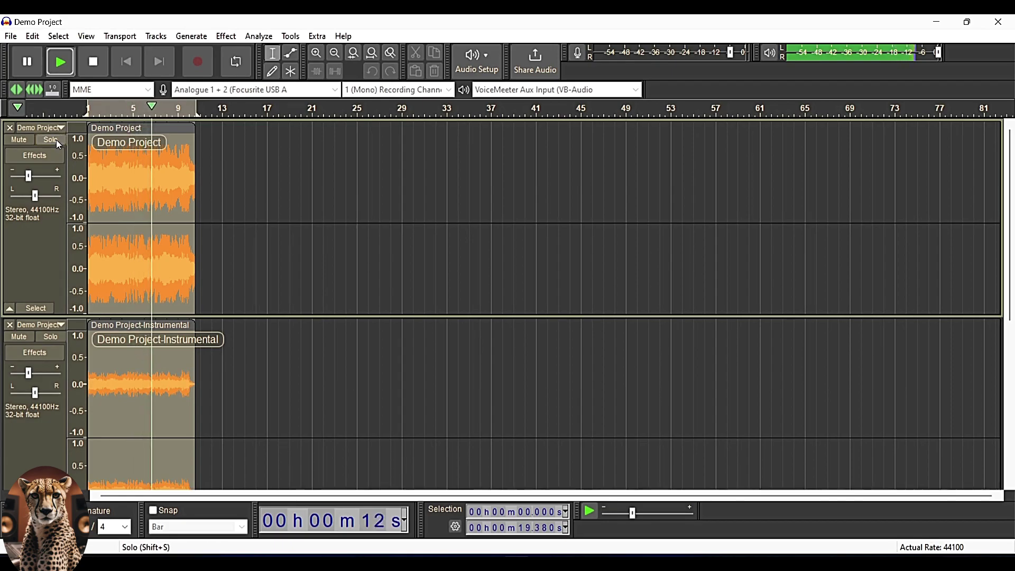
pyautogui.press('space')
# - Listen to the Demo Project-Instrumental track soloed and set its gain to -5.0 dB
pyautogui.click(46, 337)
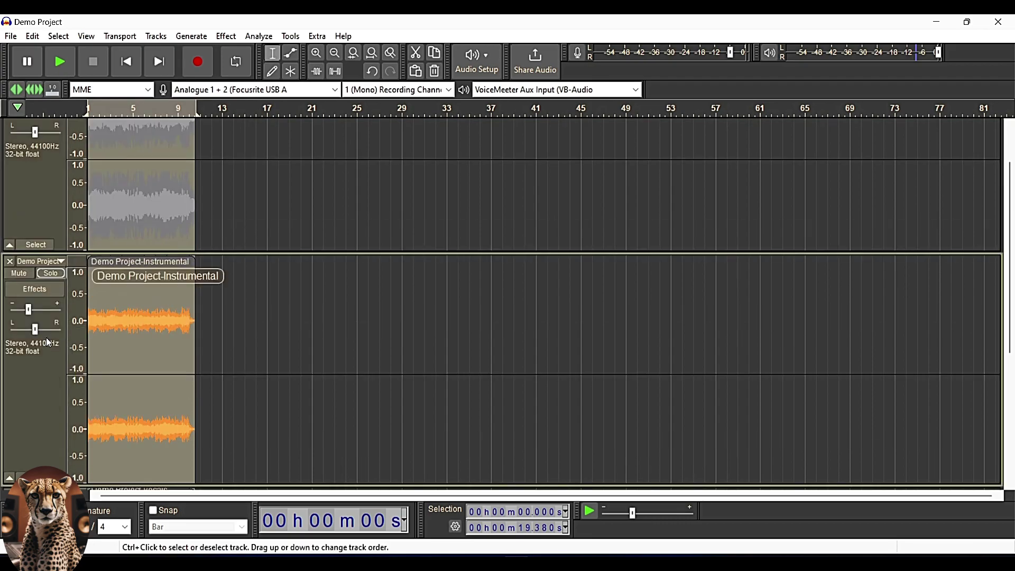
pyautogui.press('space')
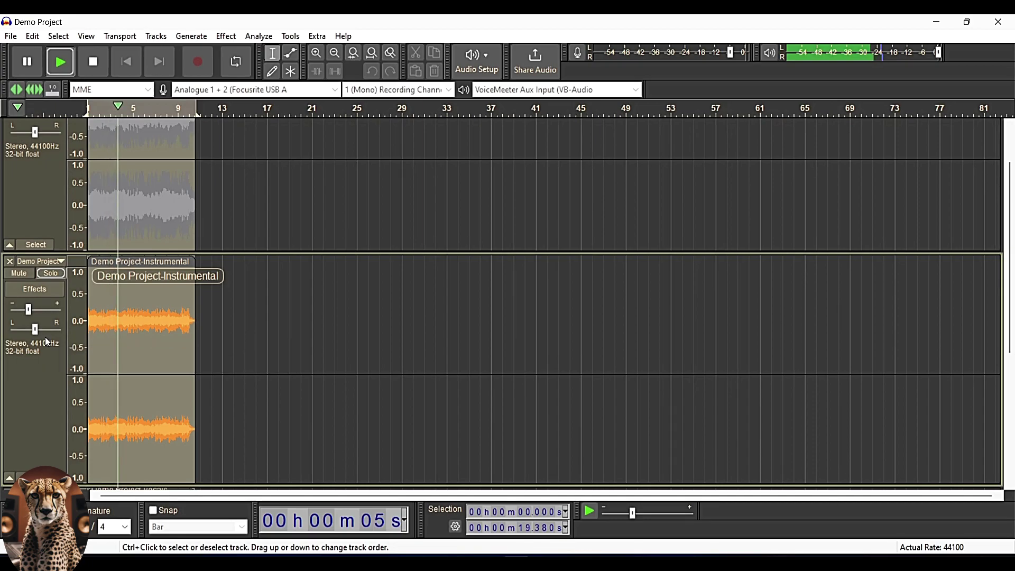
pyautogui.moveTo(31, 314)
pyautogui.moveTo(30, 314); pyautogui.dragTo(34, 311)
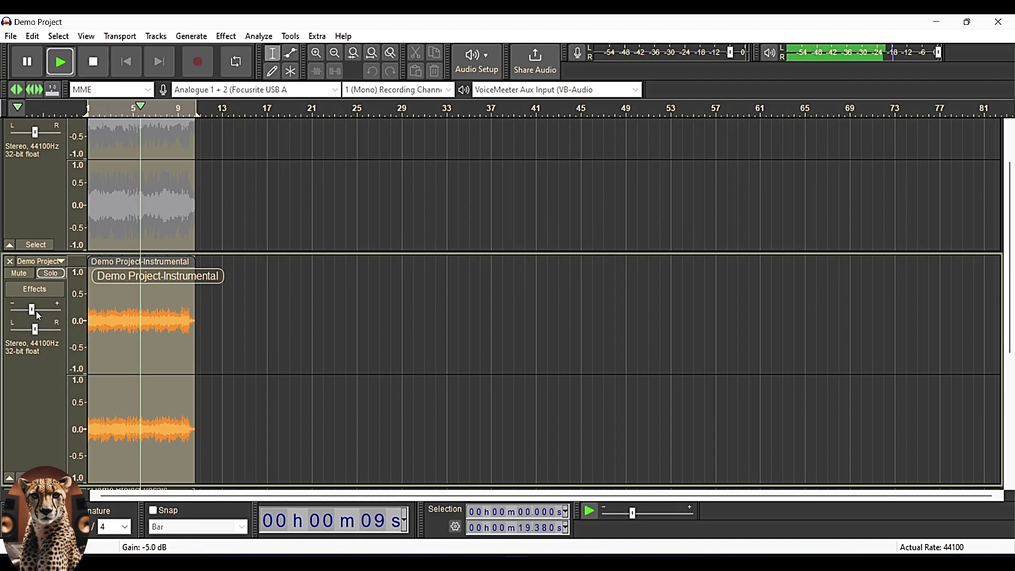
pyautogui.press('space')
# - Listen to the Demo Project-Vocals track soloed, set its gain to -5.0 dB, and release its solo
pyautogui.scroll(-5, 87, 292)
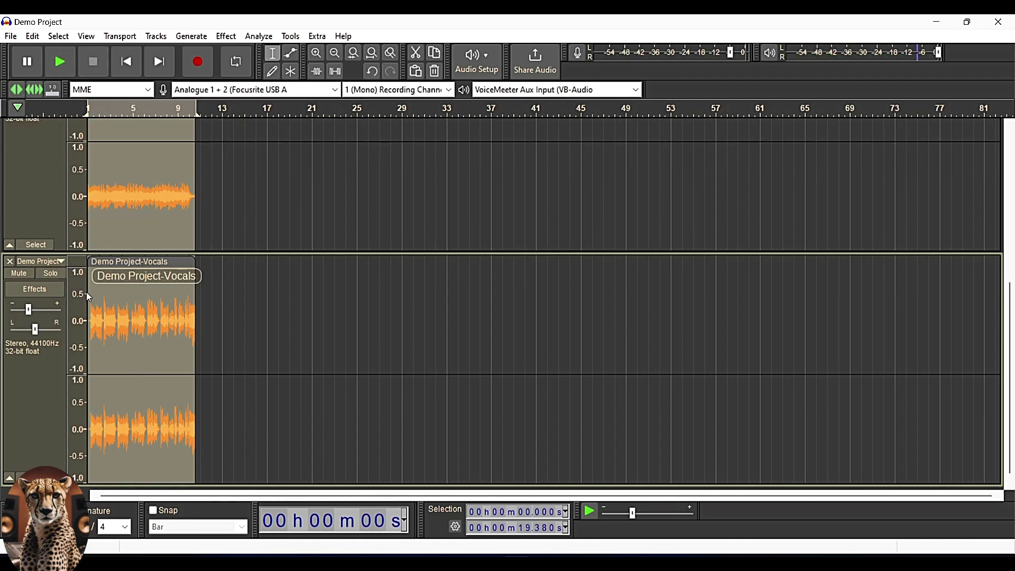
pyautogui.click(45, 272)
pyautogui.press('space')
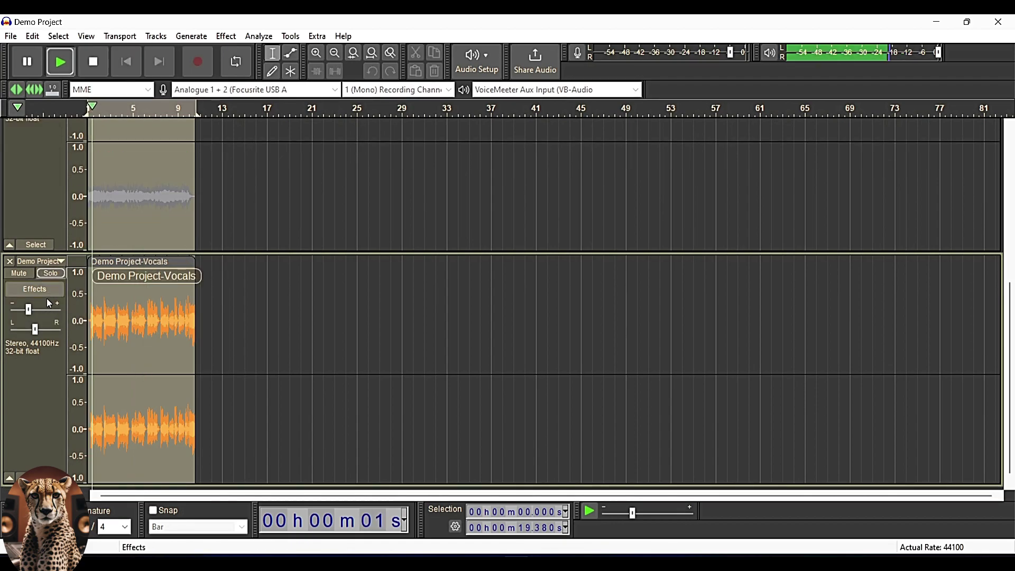
pyautogui.moveTo(29, 310); pyautogui.dragTo(34, 309)
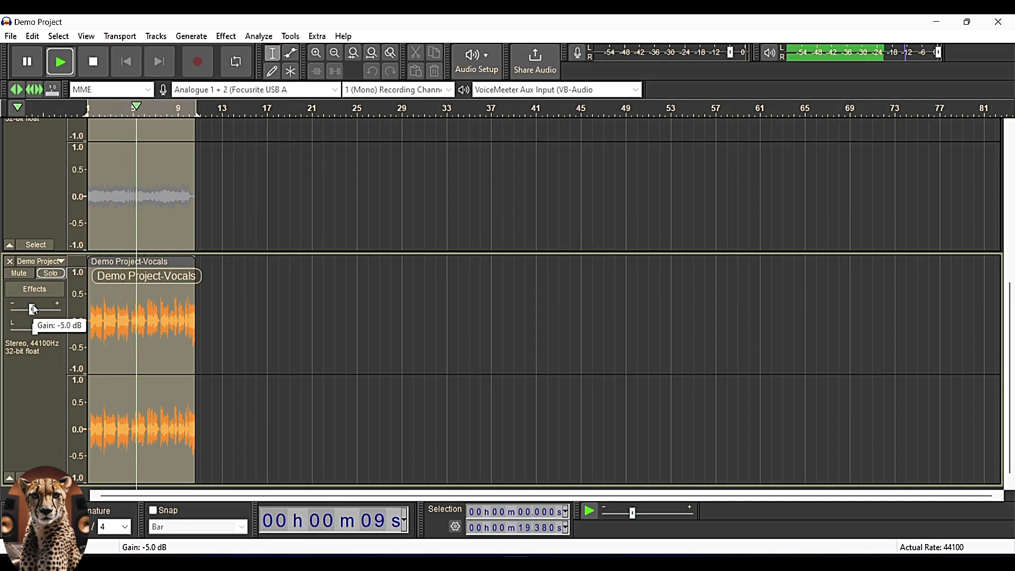
pyautogui.press('space')
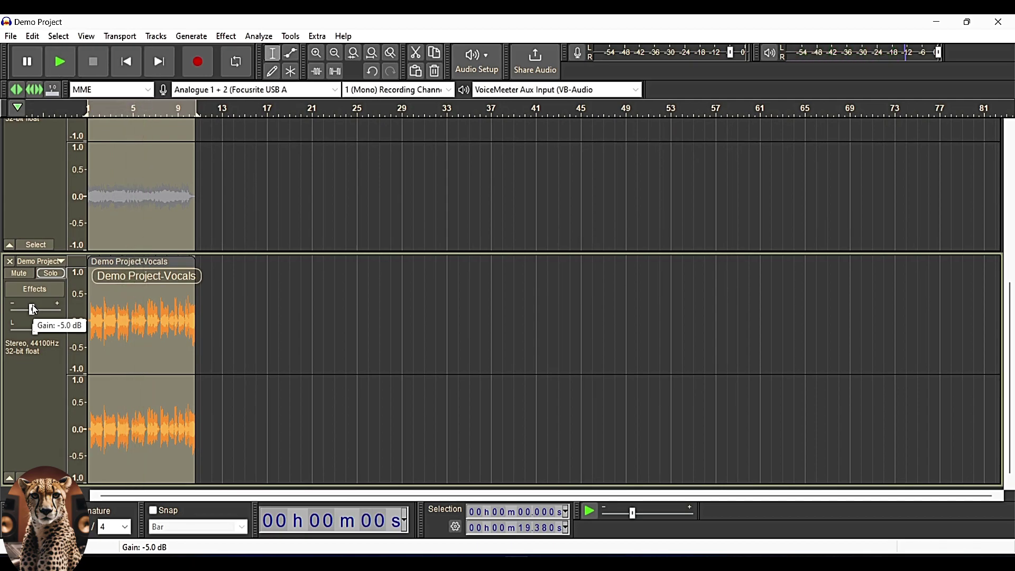
pyautogui.click(51, 273)
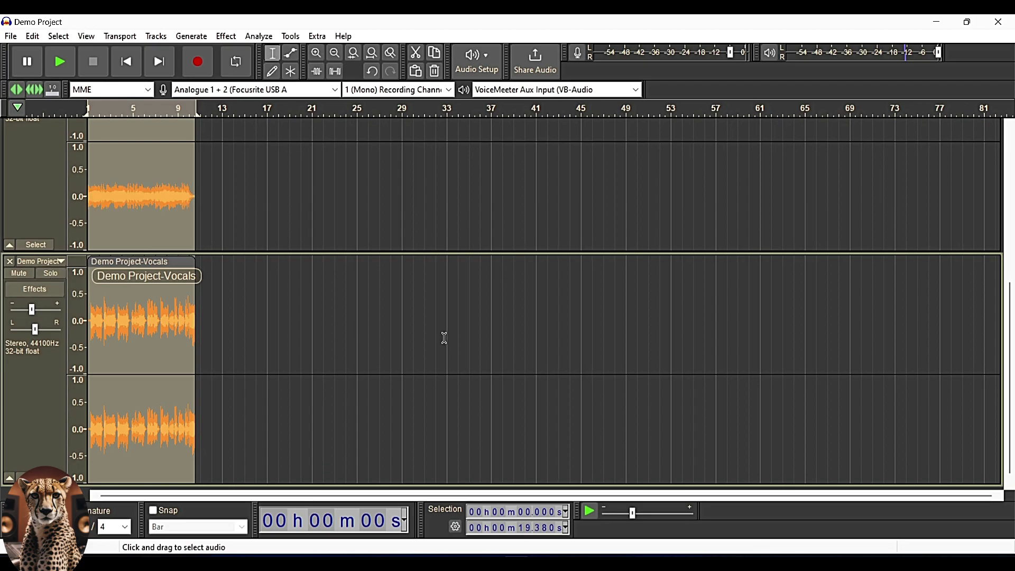
# - Delete the Demo Project-Instrumental and Demo Project-Vocals tracks, keeping only the original track
pyautogui.scroll(5, 442, 336)
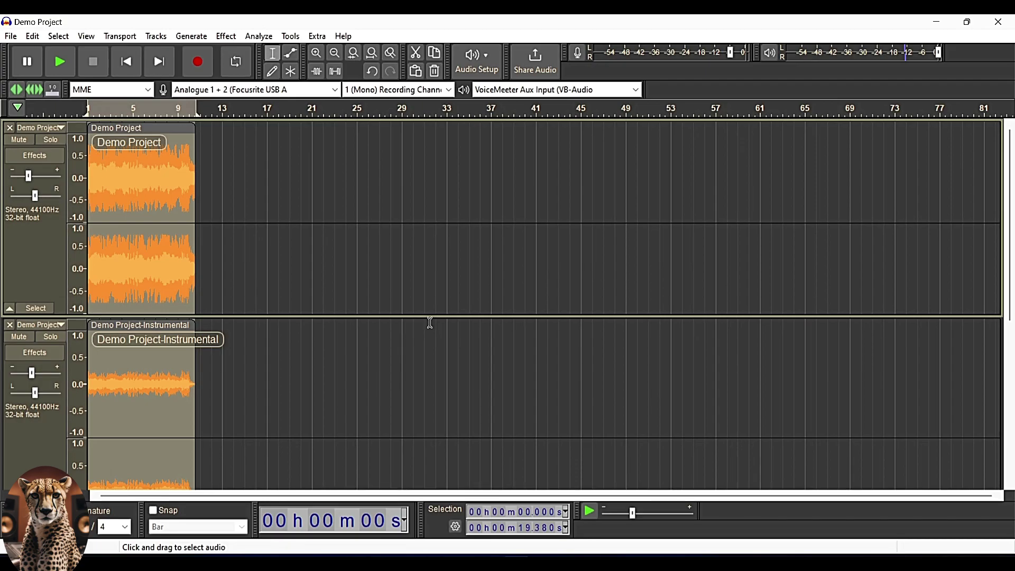
pyautogui.click(9, 324)
pyautogui.click(9, 260)
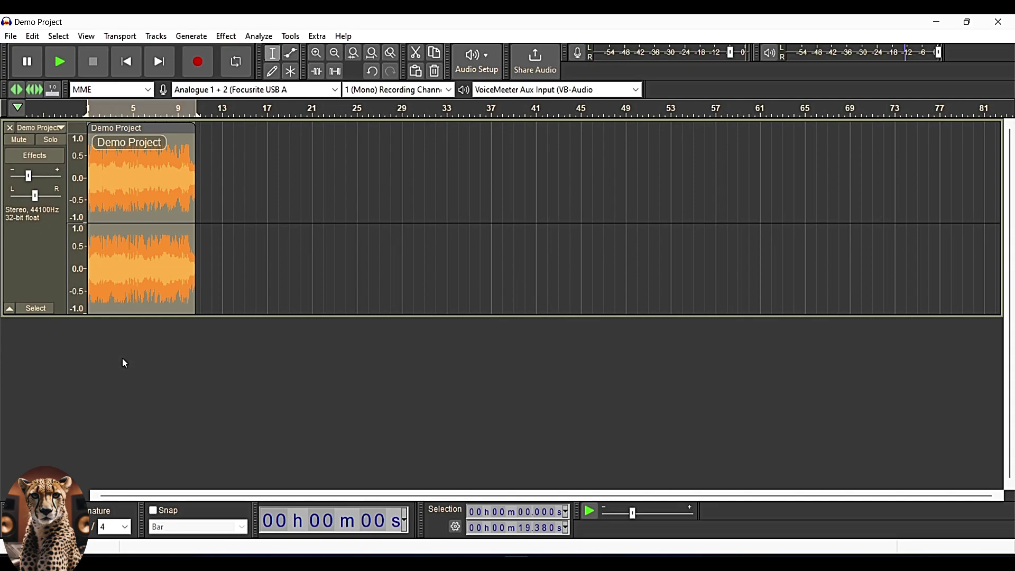
# - Apply OpenVINO Music Separation to the Demo Project track in (4 Stem) Drums, Bass, Vocals, Others mode on the CPU
pyautogui.click(227, 36)
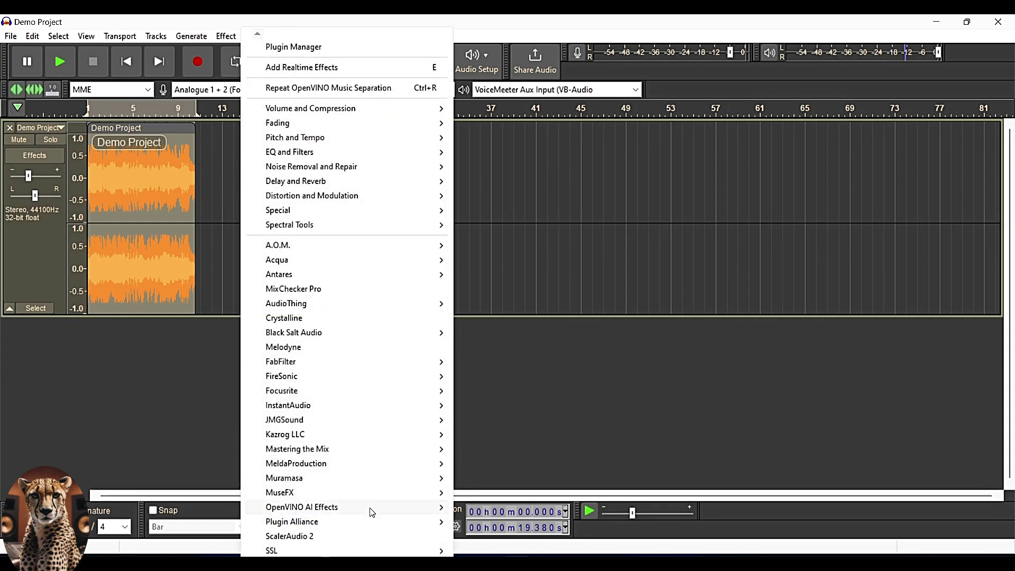
pyautogui.moveTo(373, 509)
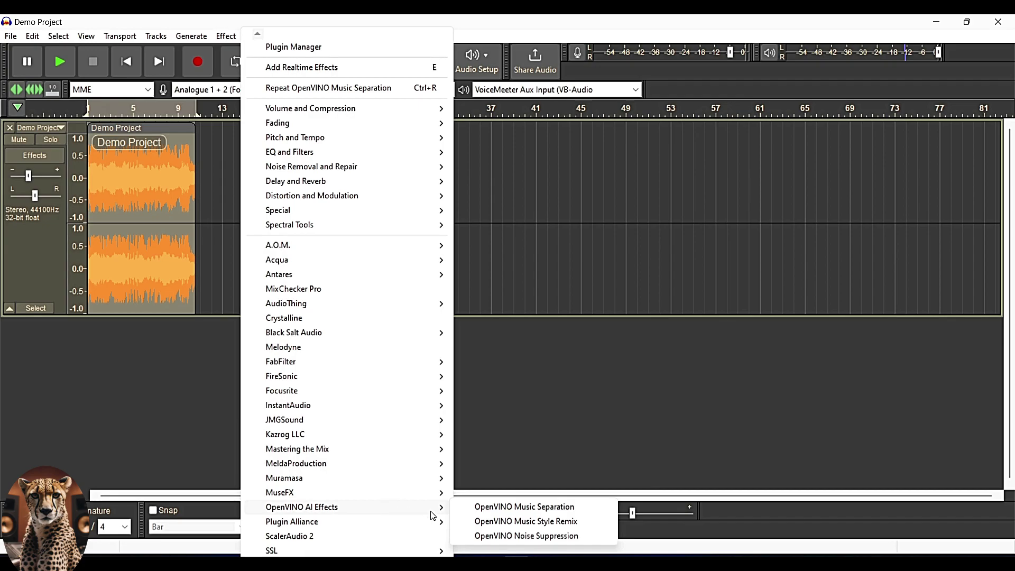
pyautogui.click(567, 507)
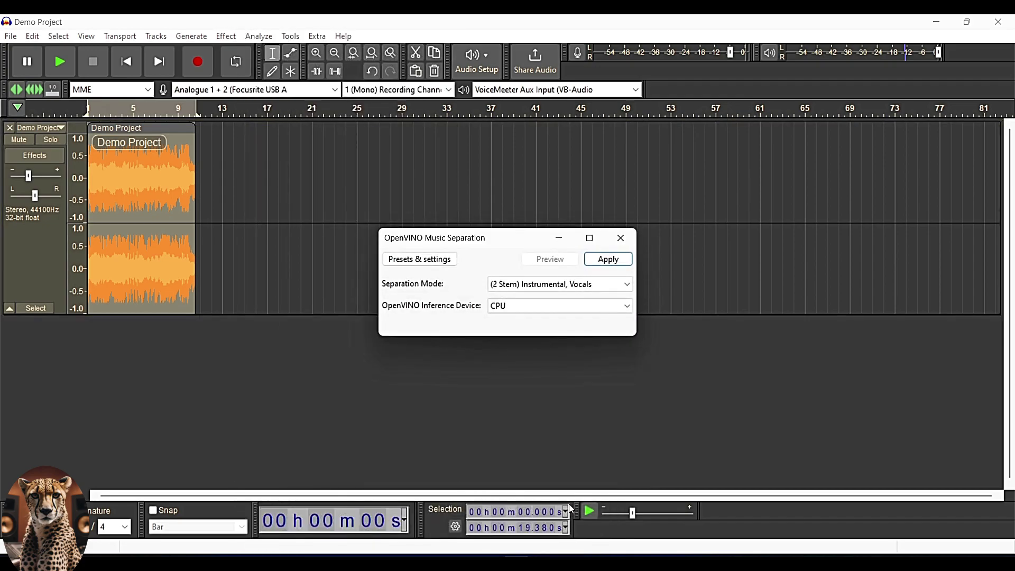
pyautogui.click(523, 284)
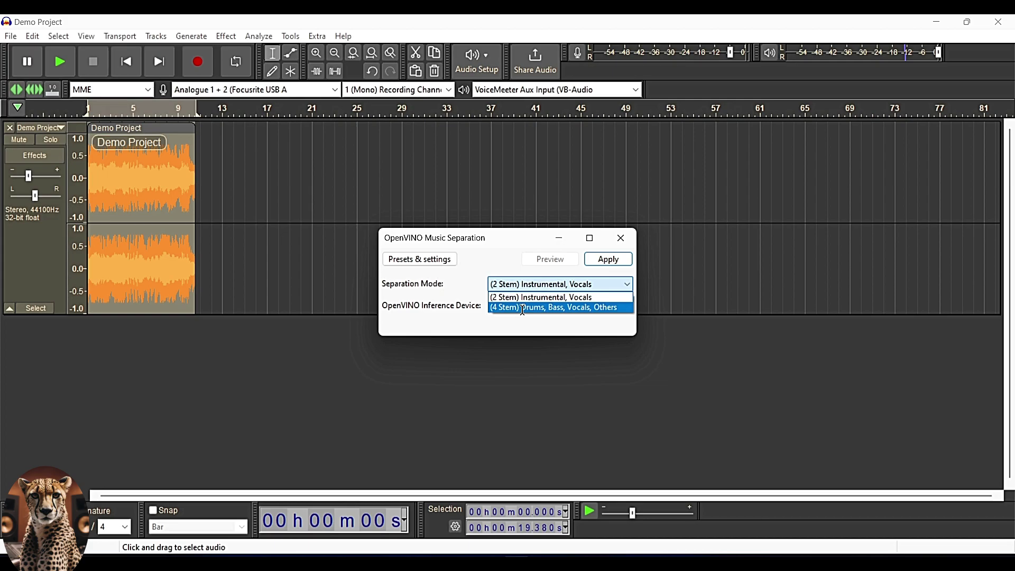
pyautogui.click(523, 308)
pyautogui.click(608, 260)
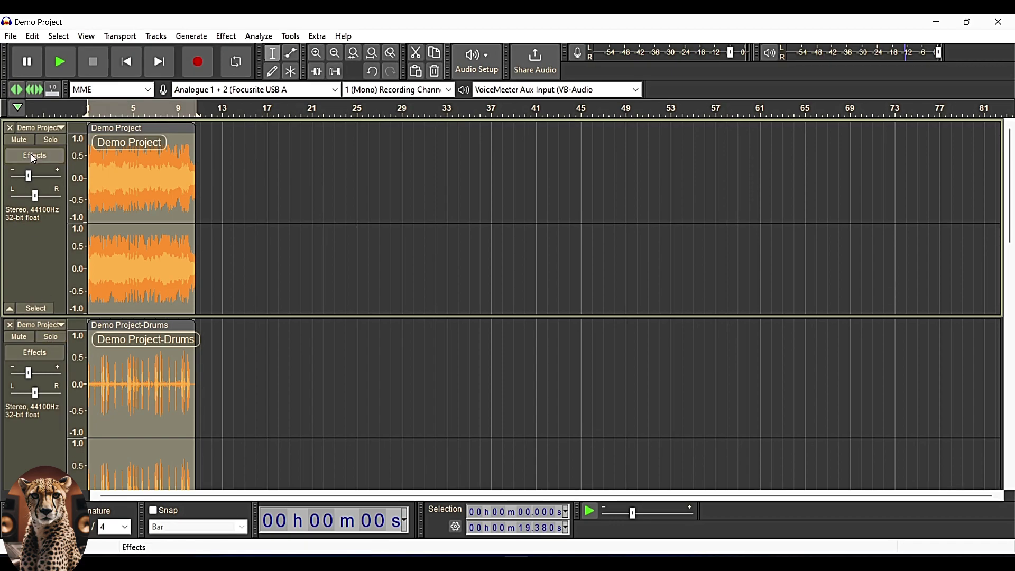
# - Listen to the Demo Project-Drums track soloed, raise its gain to just below the slider's midpoint, then stop playback and release its solo
pyautogui.click(57, 335)
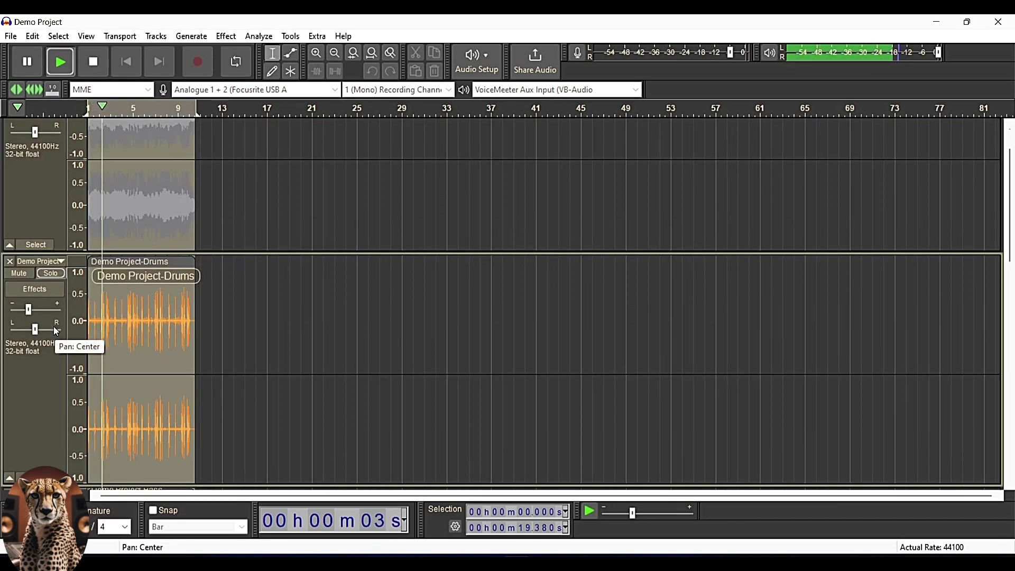
pyautogui.click(30, 311)
pyautogui.moveTo(30, 310); pyautogui.dragTo(41, 317)
pyautogui.press('space')
pyautogui.click(50, 275)
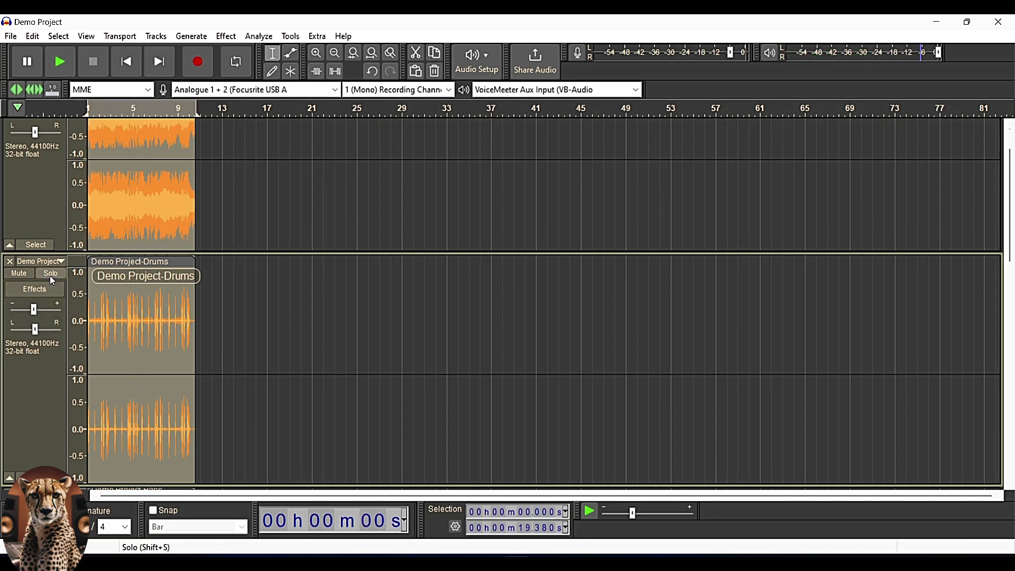
# - Solo the Demo Project-Bass track and play it to hear the separated bass
pyautogui.scroll(-5, 49, 274)
pyautogui.click(60, 273)
pyautogui.press('space')
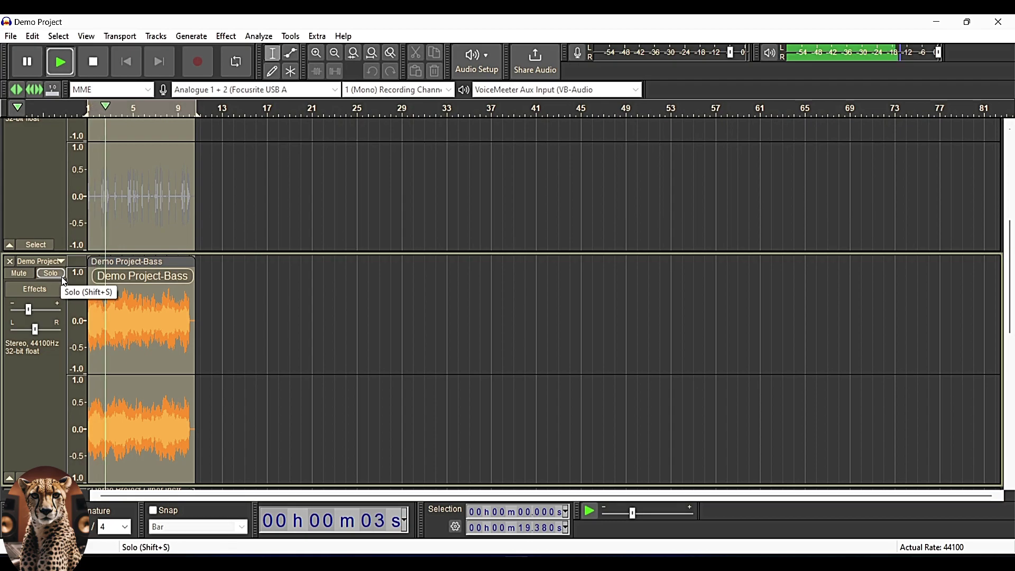
# - Listen to the Demo Project-Other Instruments track on its own instead of the bass, and stop playback
pyautogui.scroll(-4, 64, 281)
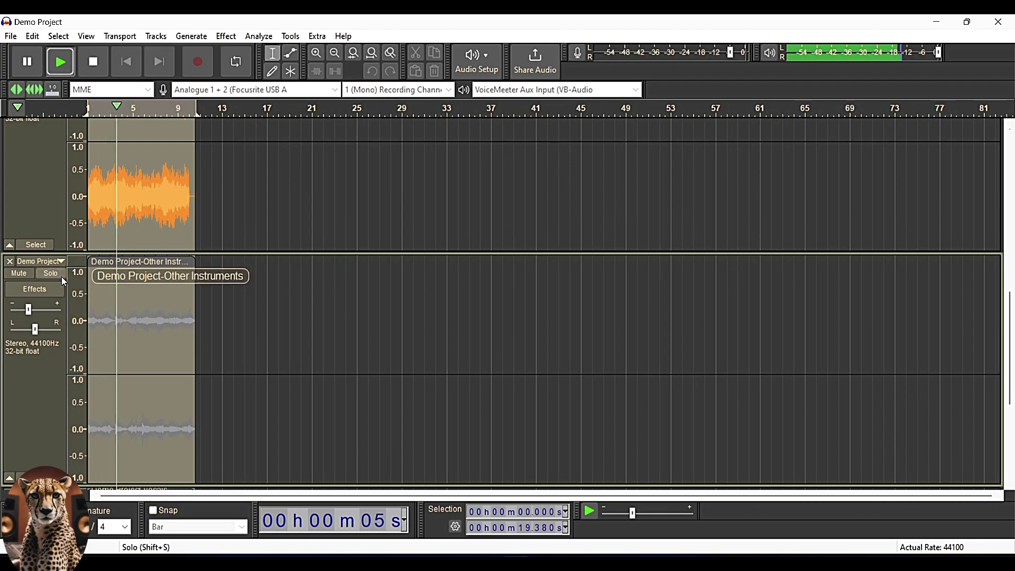
pyautogui.scroll(2, 63, 281)
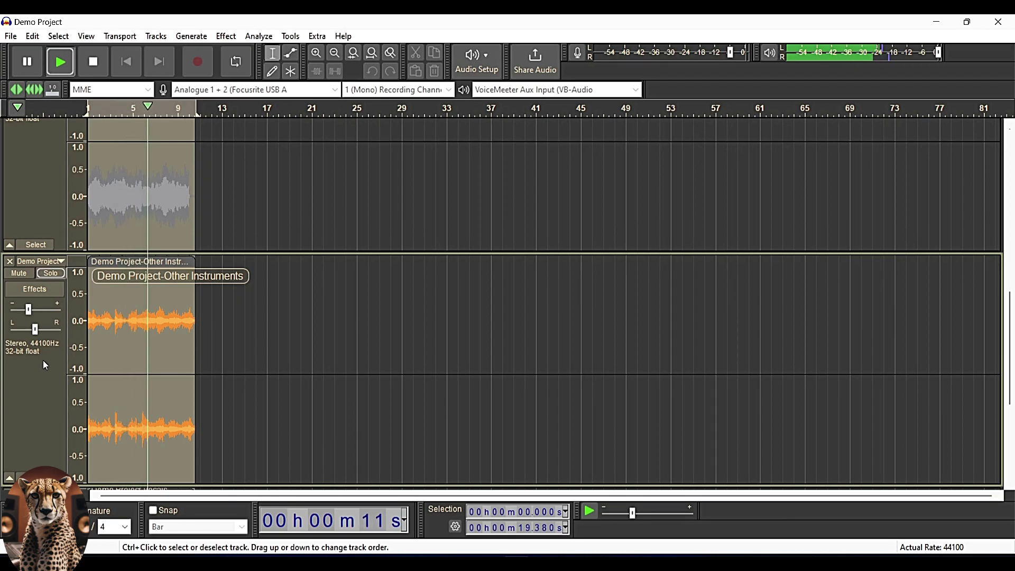
pyautogui.press('space')
# - Listen to the Demo Project-Vocals track soloed, raise its gain to just below the slider's midpoint, and stop playback
pyautogui.scroll(-5, 43, 360)
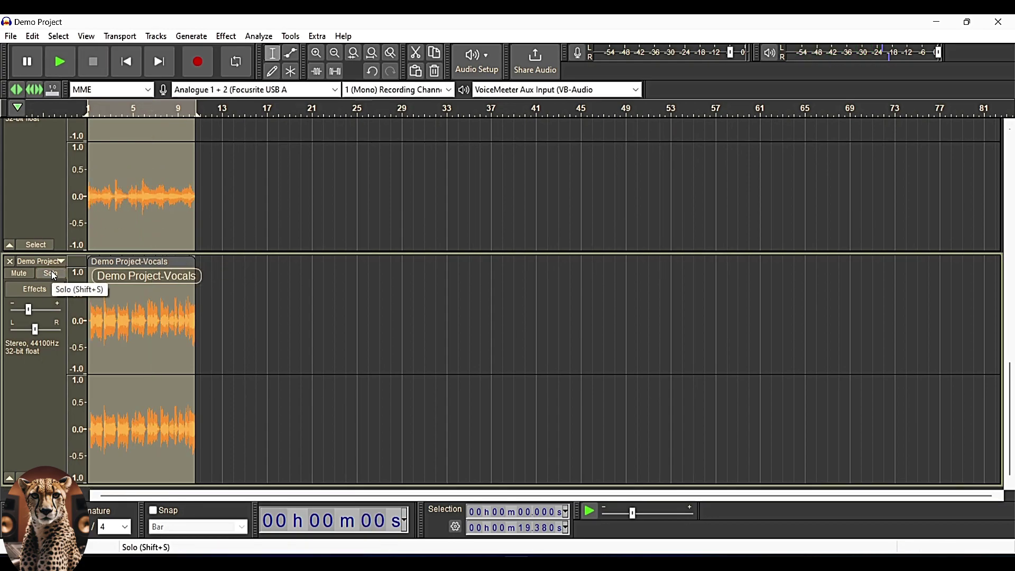
pyautogui.click(51, 273)
pyautogui.press('space')
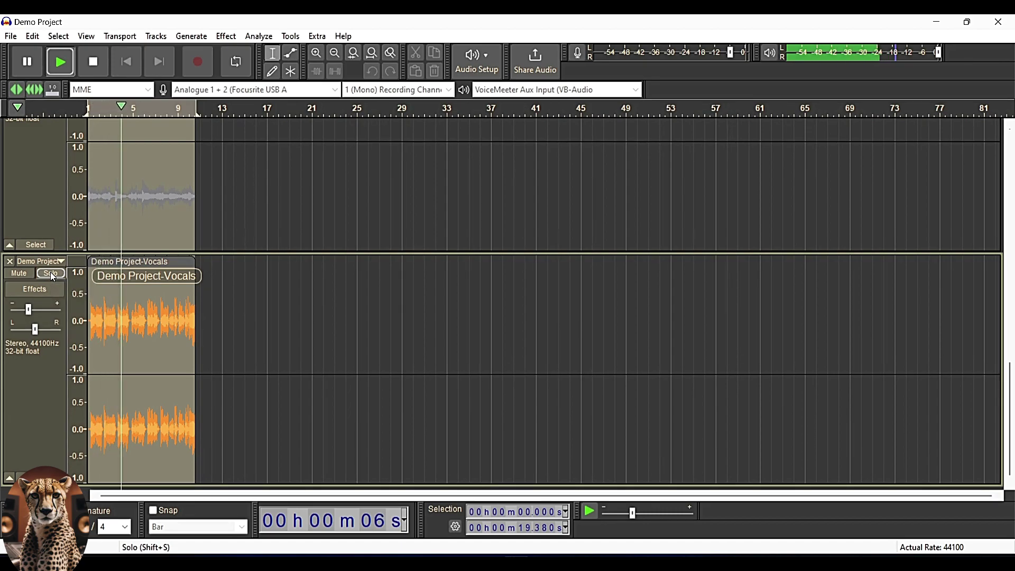
pyautogui.moveTo(28, 310); pyautogui.dragTo(34, 316)
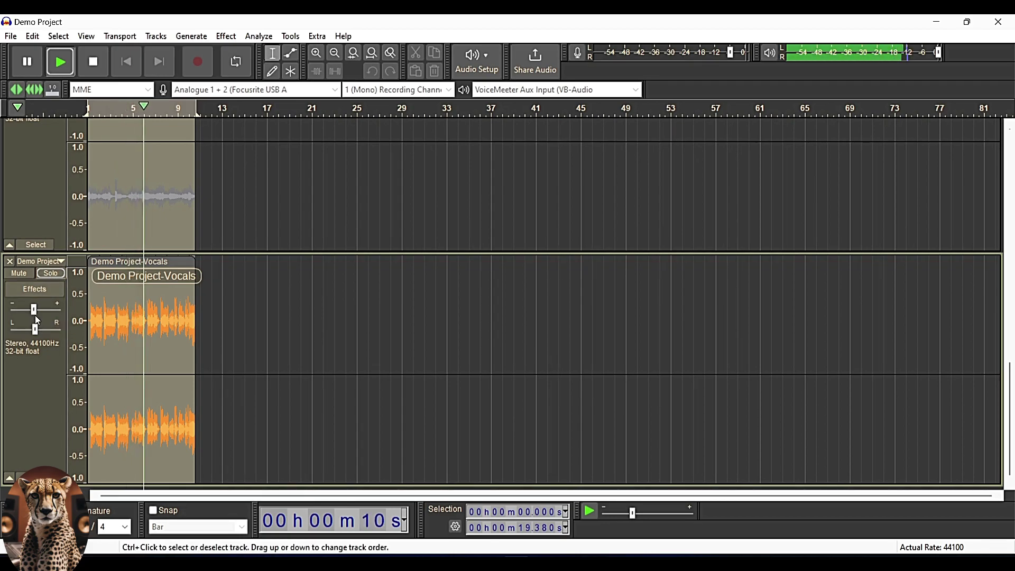
pyautogui.press('space')
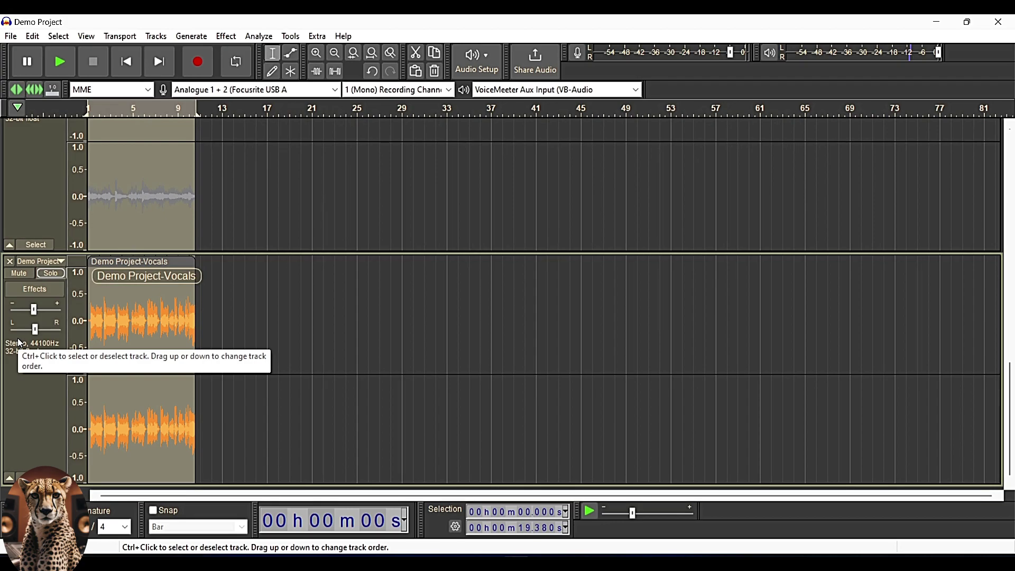